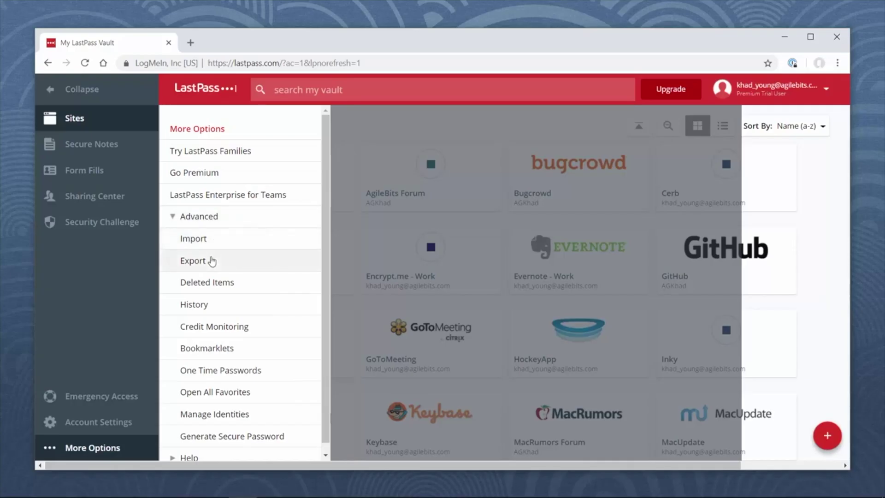
Step: Export the LastPass data as CSV and paste it into 1Password.com's Import page
click(212, 259)
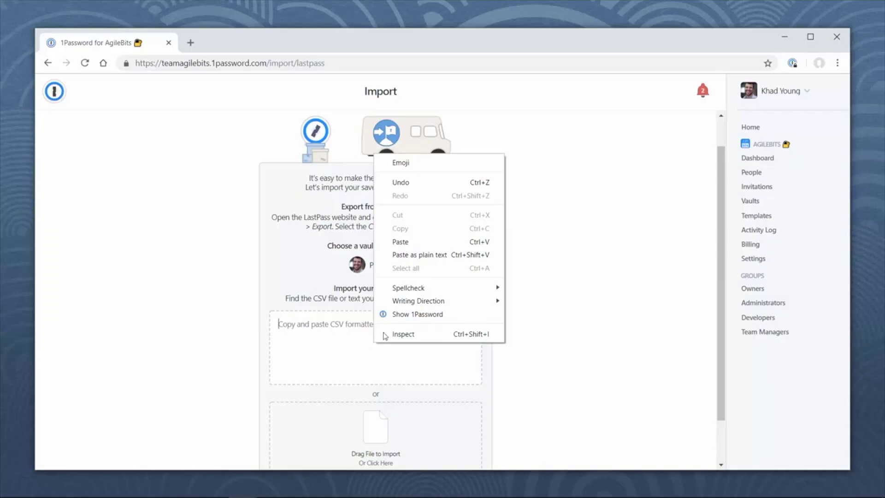
click(403, 241)
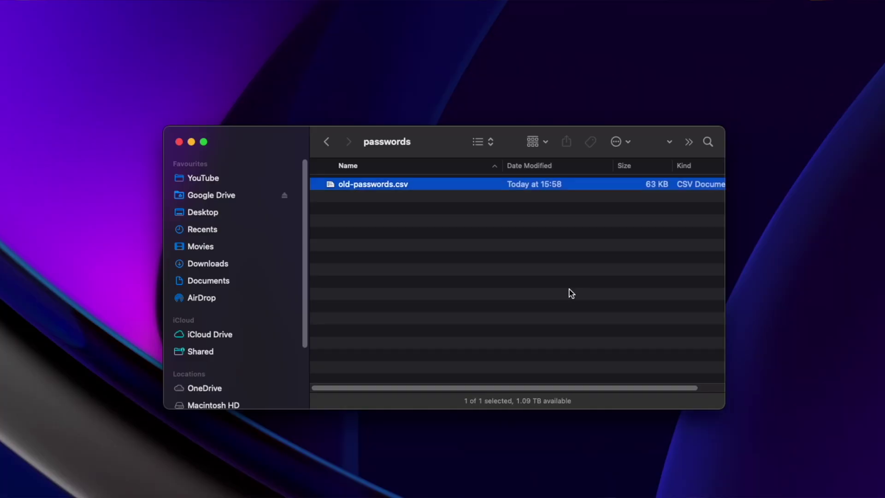
Step: Move old-passwords.csv to the Bin with Cmd+Delete, then empty the Bin
key(super+BackSpace)
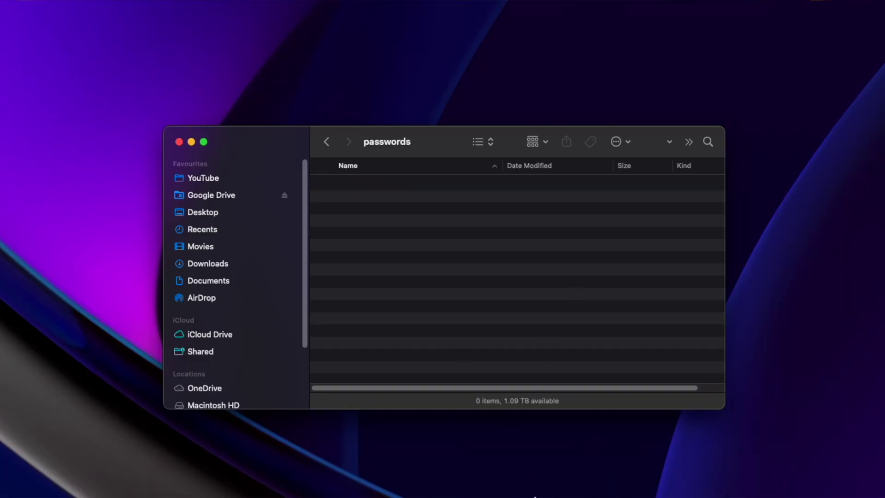
mouse_move(573, 460)
right_click(787, 464)
click(801, 410)
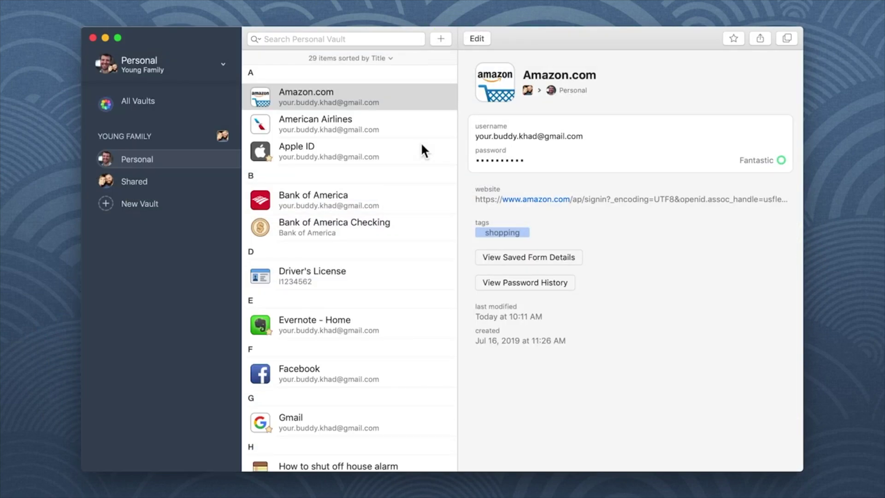
Step: Create a new Passport item and enter 'PUS' in its type field
click(441, 38)
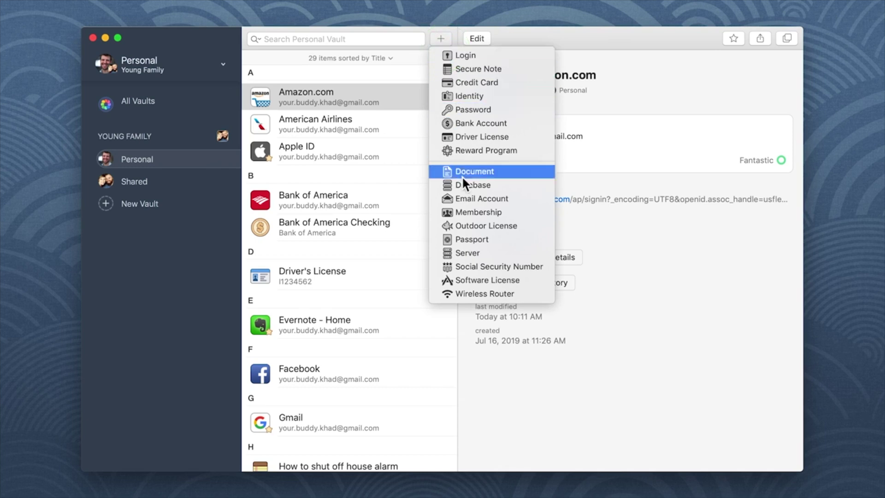
click(468, 239)
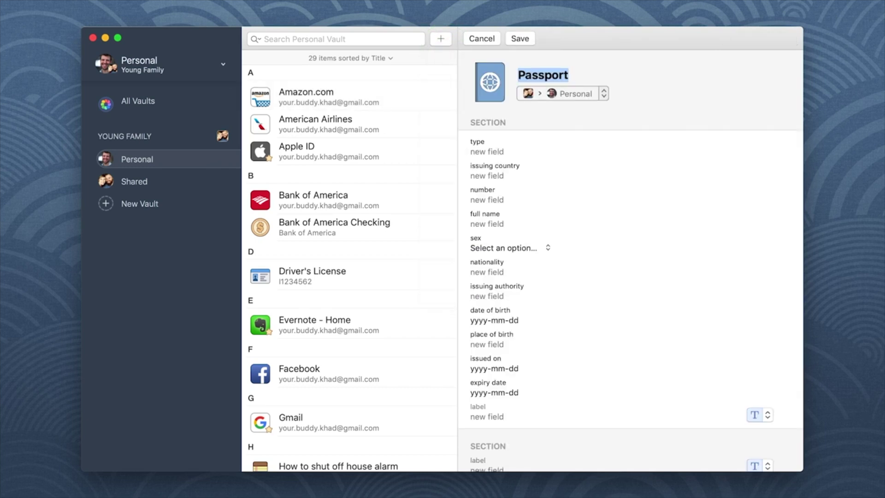
key(Tab)
text(PUS)
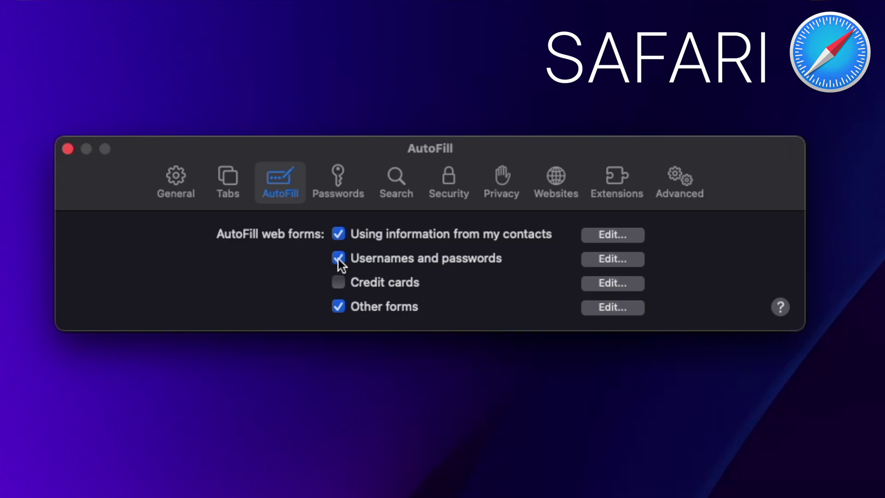
Step: Uncheck Usernames and passwords in Safari's AutoFill preferences
click(338, 258)
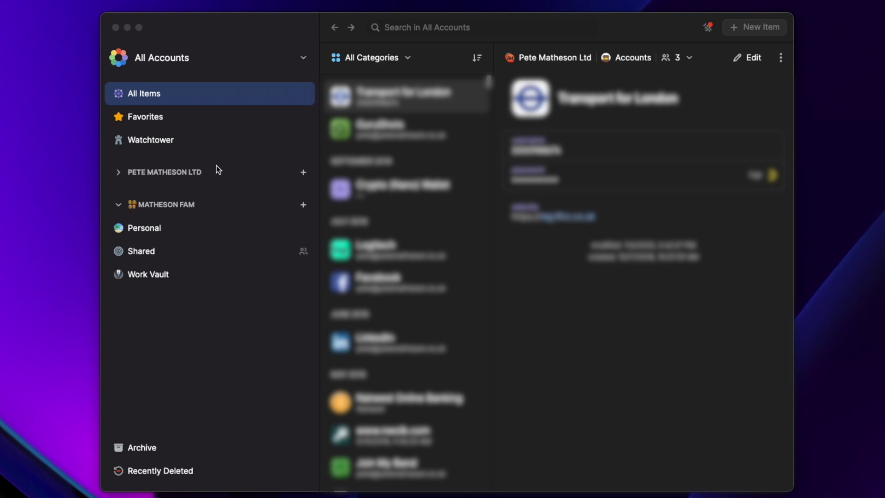
Step: Activate the 1Password window with All Items selected across all accounts
click(171, 93)
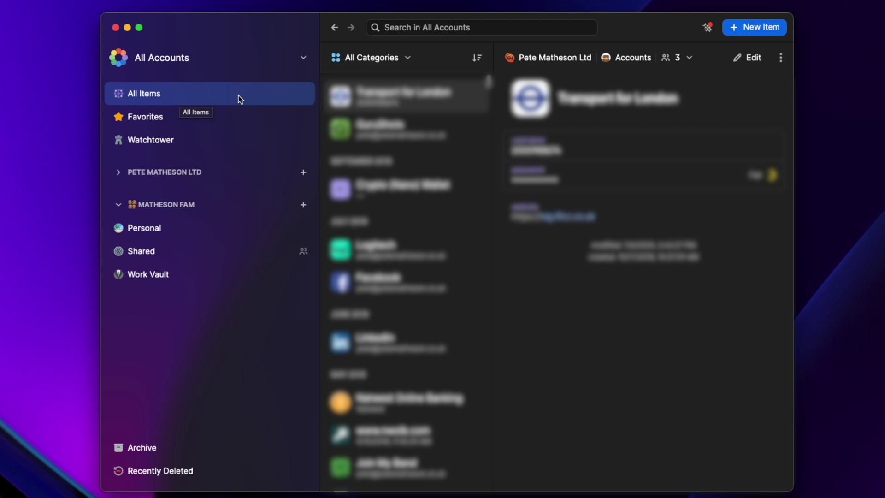
Step: Favourite the first item, show the Favorites list, then view the Watchtower dashboard
right_click(400, 98)
click(431, 136)
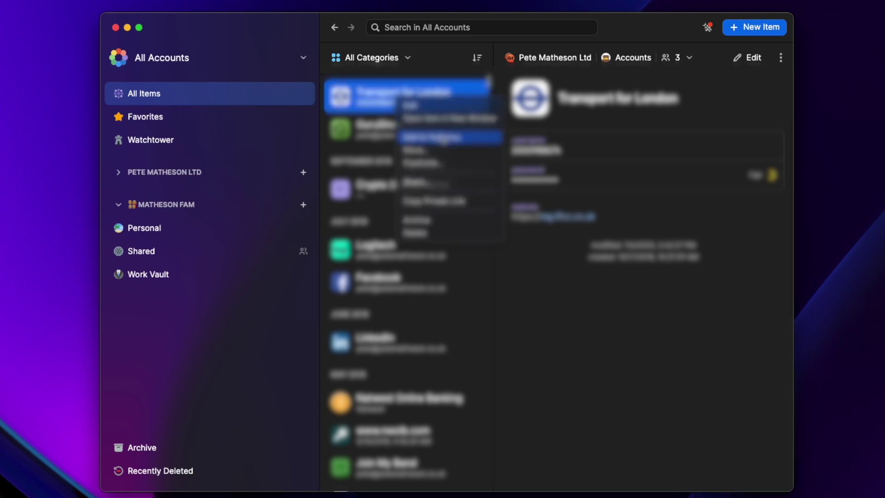
click(179, 116)
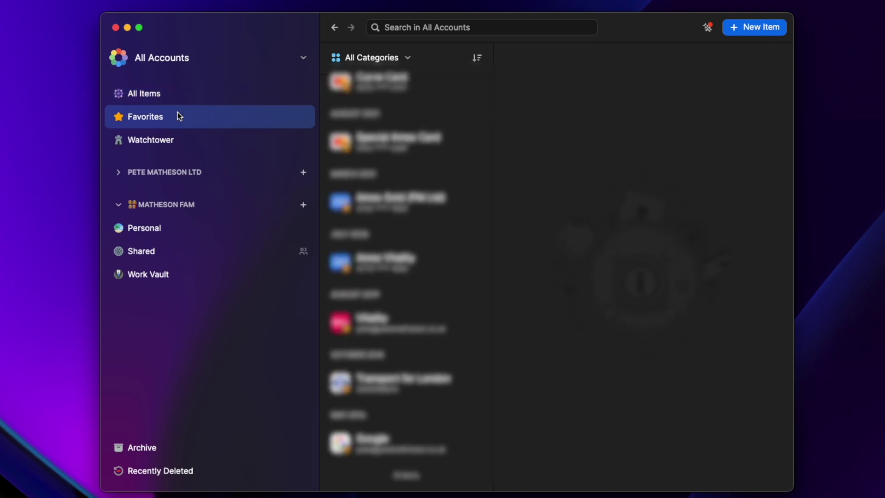
click(174, 140)
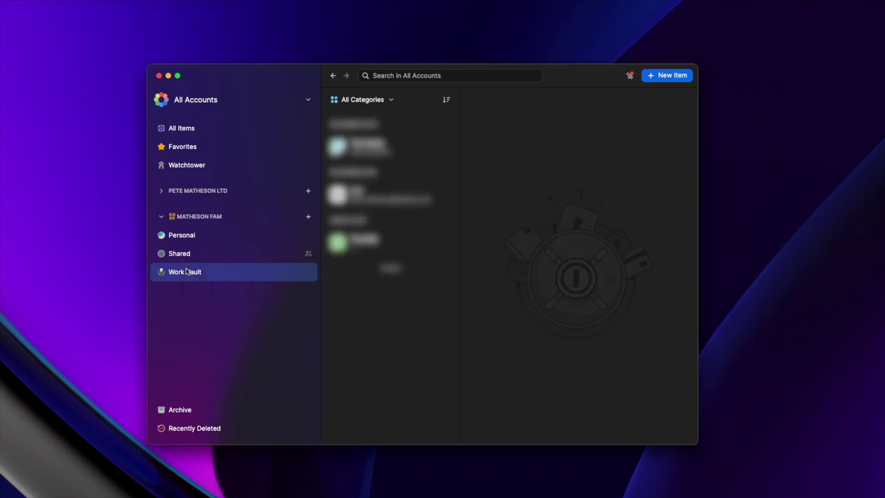
right_click(189, 272)
click(202, 274)
click(443, 223)
click(456, 241)
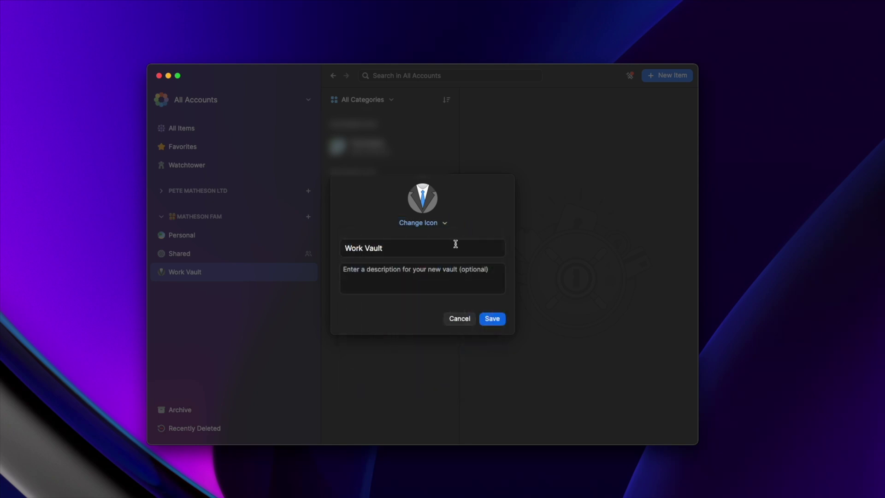
click(459, 319)
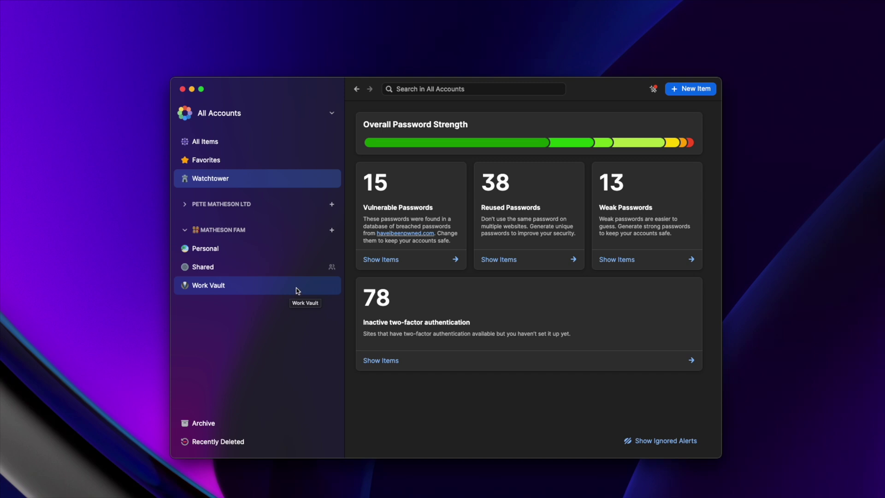
mouse_move(332, 267)
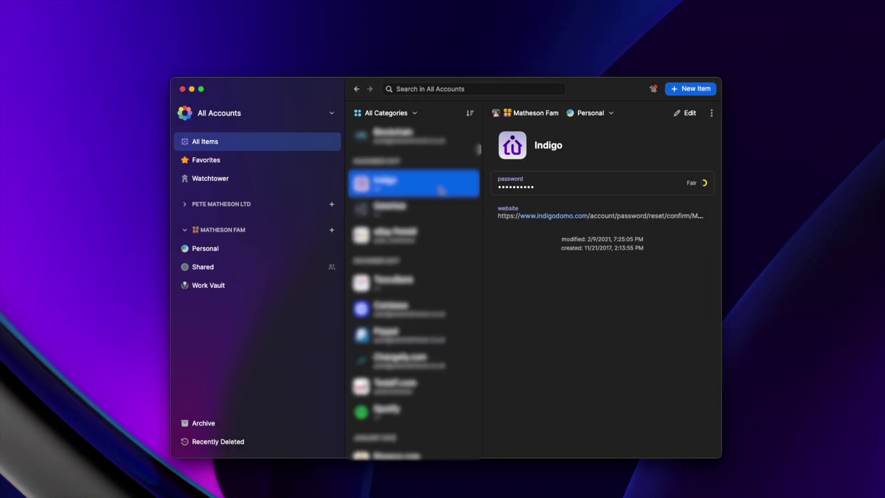
Step: Edit Indigo and add a mother's maiden name security question with a generated answer
click(689, 114)
click(566, 273)
scroll(576, 251, down, 1)
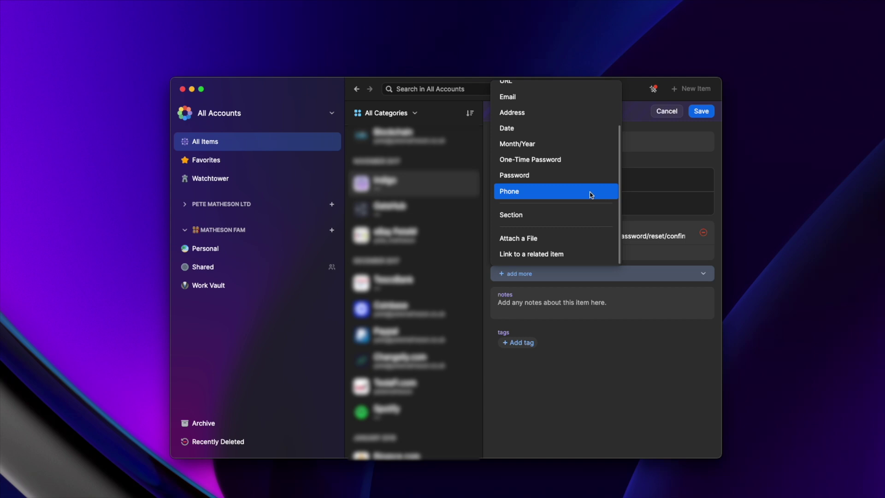
scroll(583, 116, up, 3)
click(577, 96)
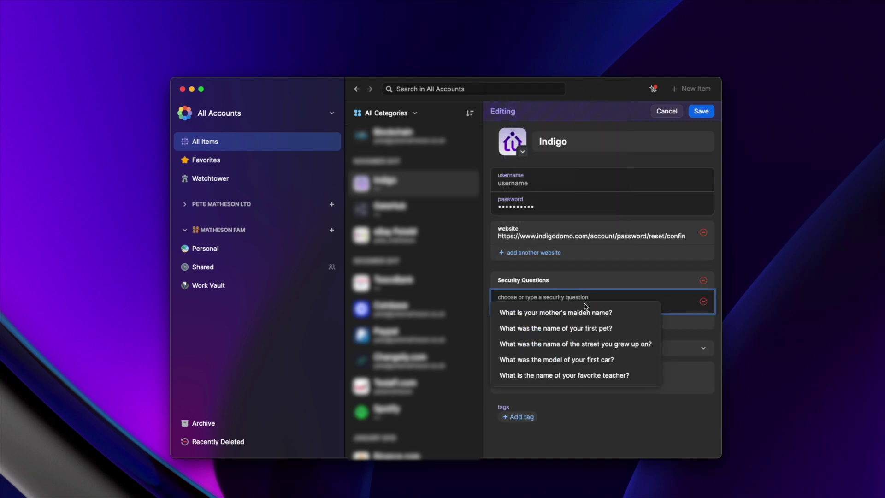
click(569, 313)
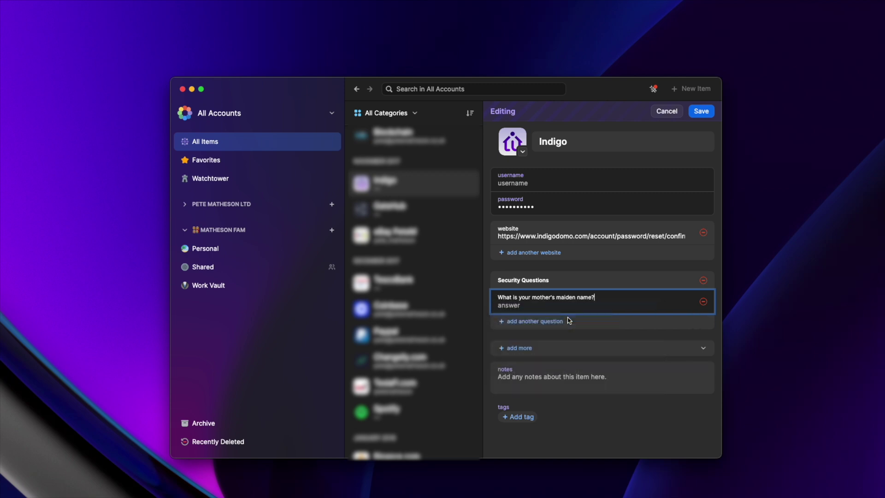
click(516, 306)
click(530, 324)
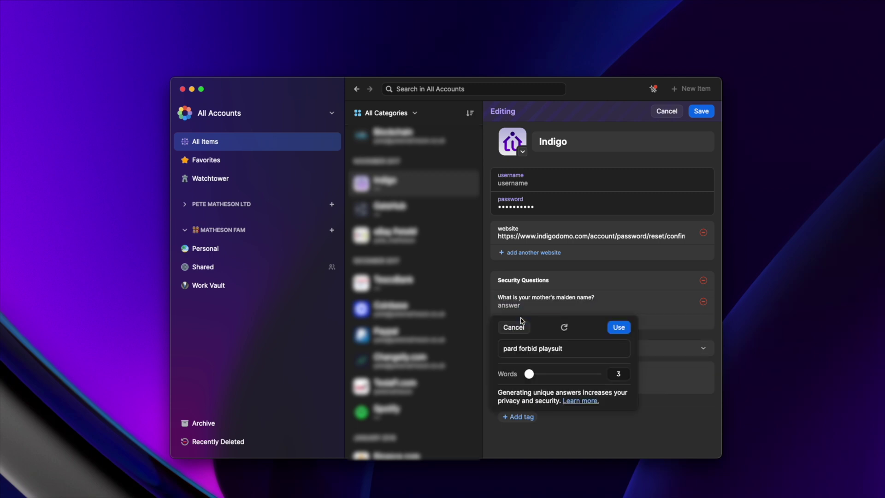
click(609, 330)
Step: Add a second security question, first pet, with a generated answer
click(545, 325)
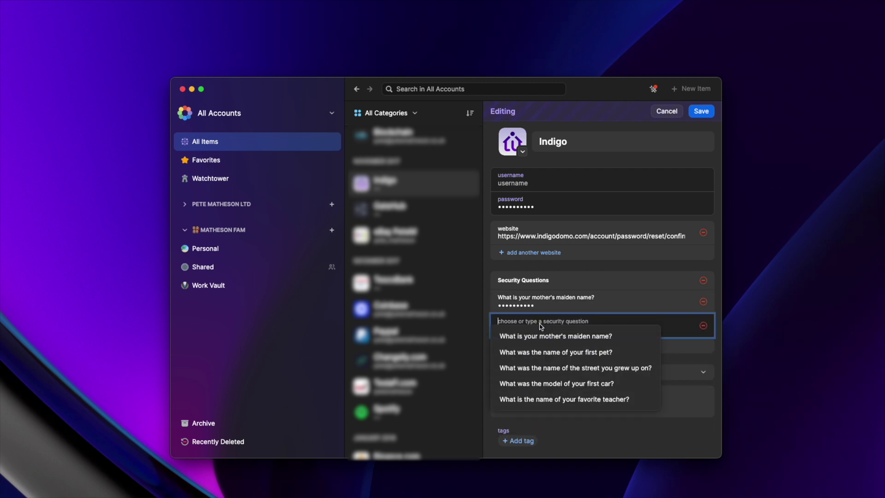
click(546, 350)
click(526, 335)
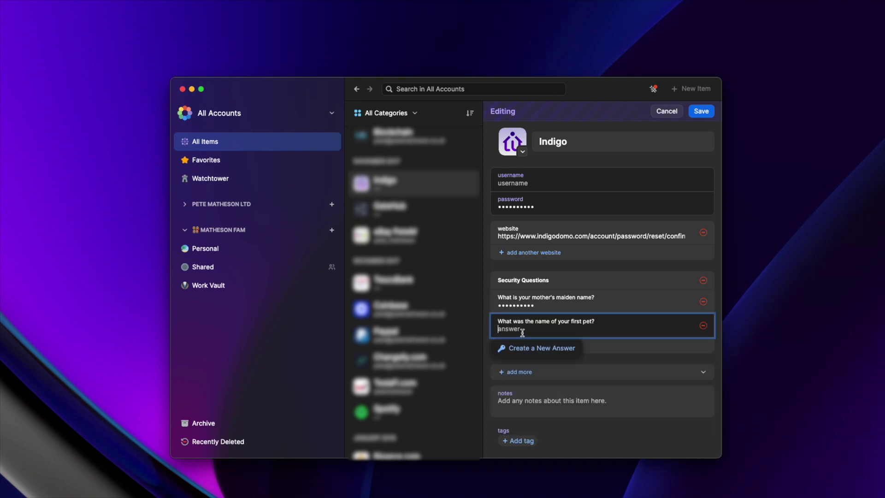
click(538, 347)
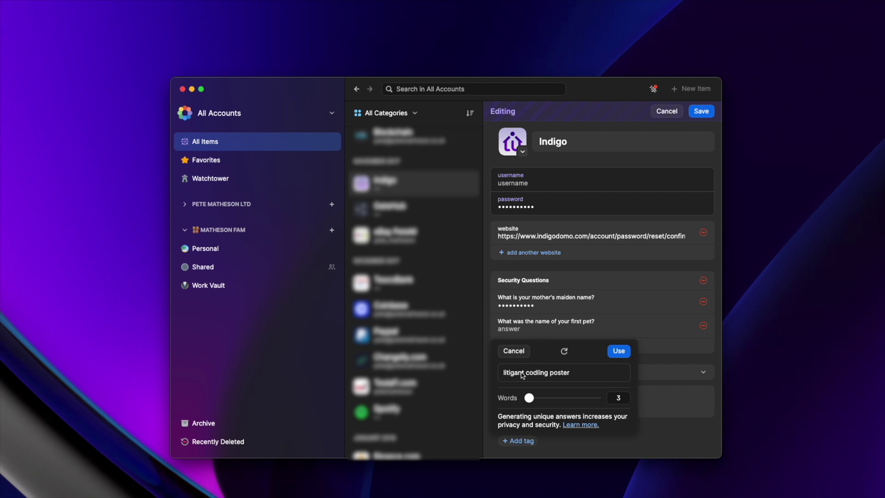
click(618, 353)
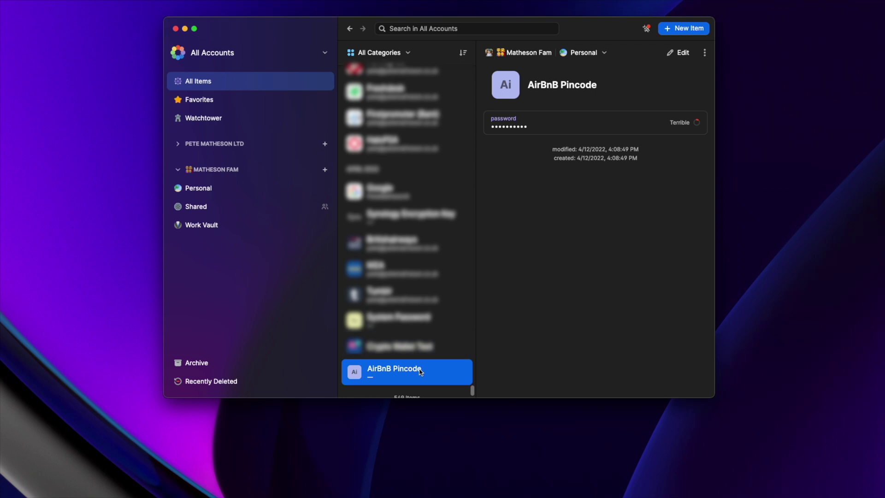
Step: Share AirBnB Pincode with only some people, link expiring after 1 hour, then add a recipient email
right_click(420, 369)
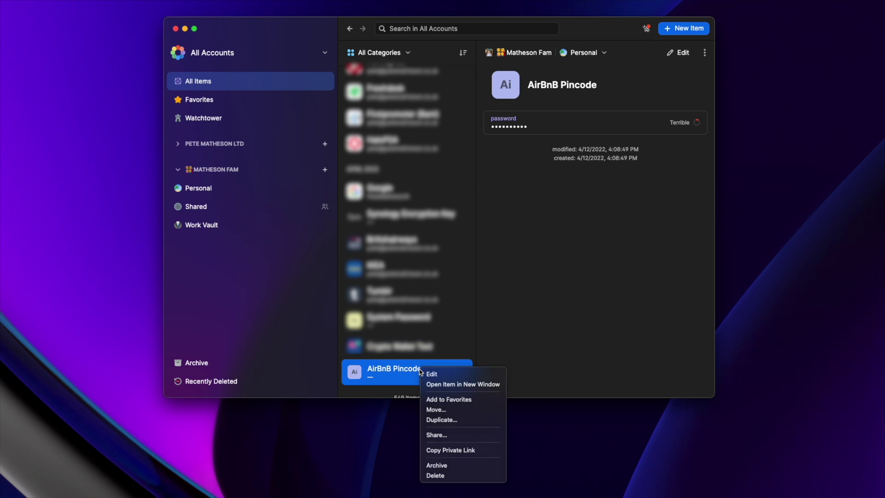
click(451, 435)
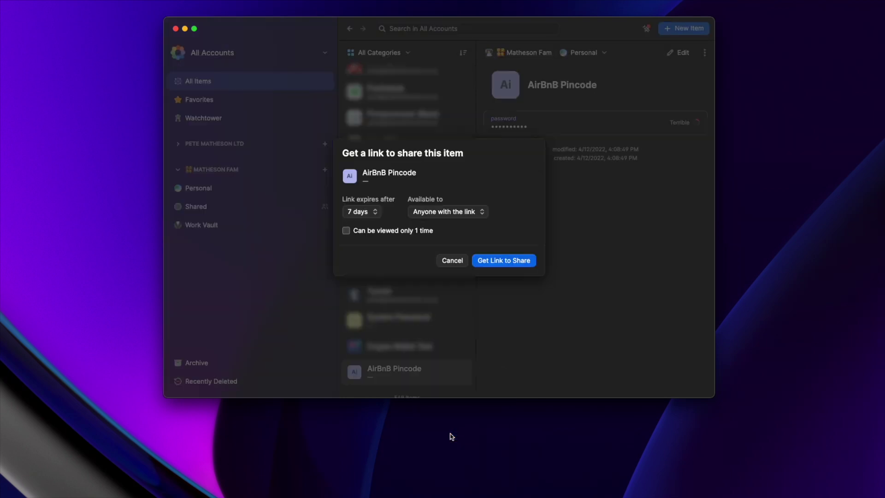
click(426, 213)
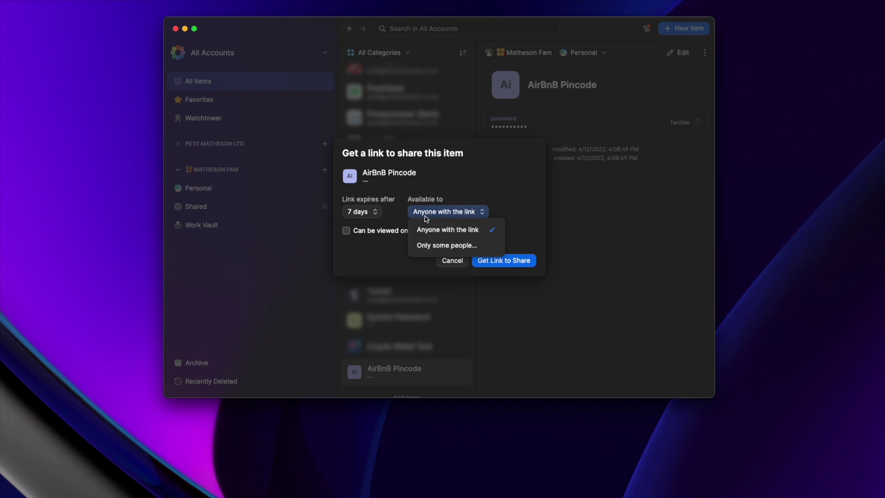
click(424, 246)
click(375, 199)
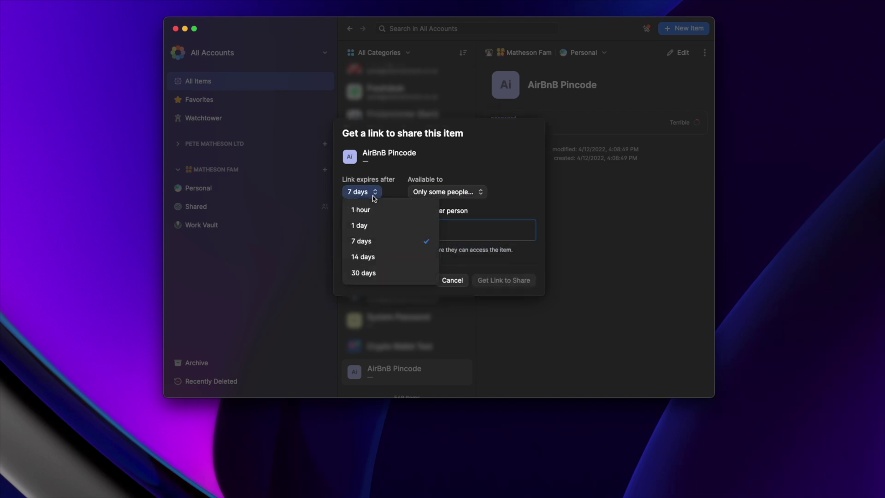
click(374, 209)
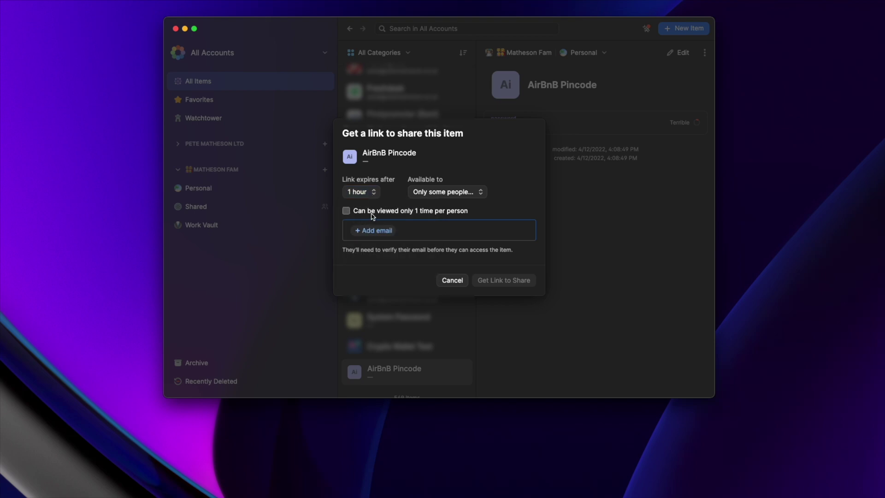
click(374, 229)
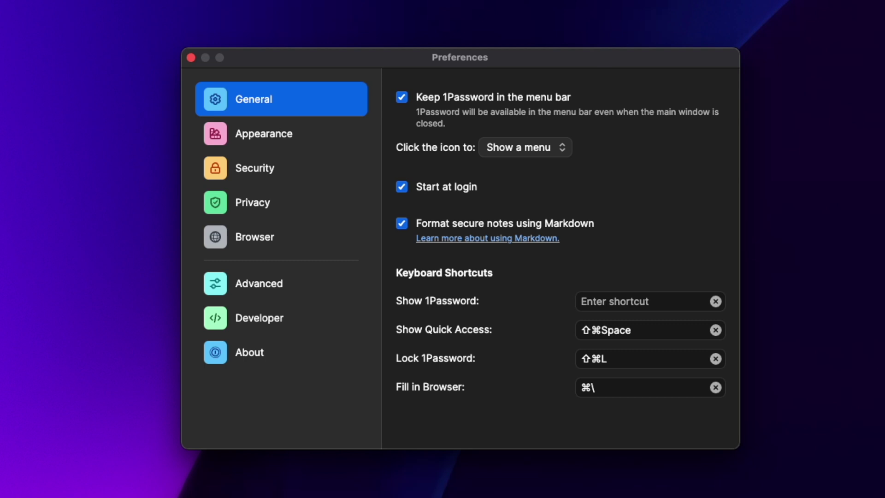
Step: Browse the Security, Privacy and Browser preference panes
click(290, 159)
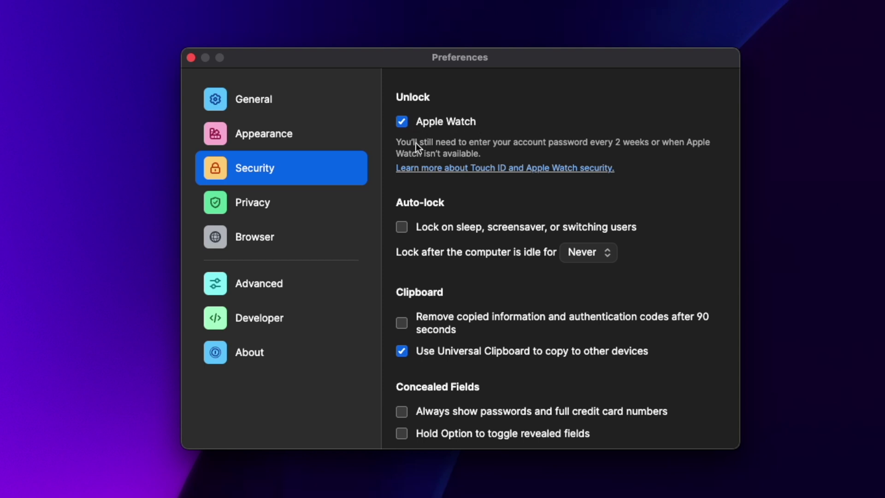
click(274, 200)
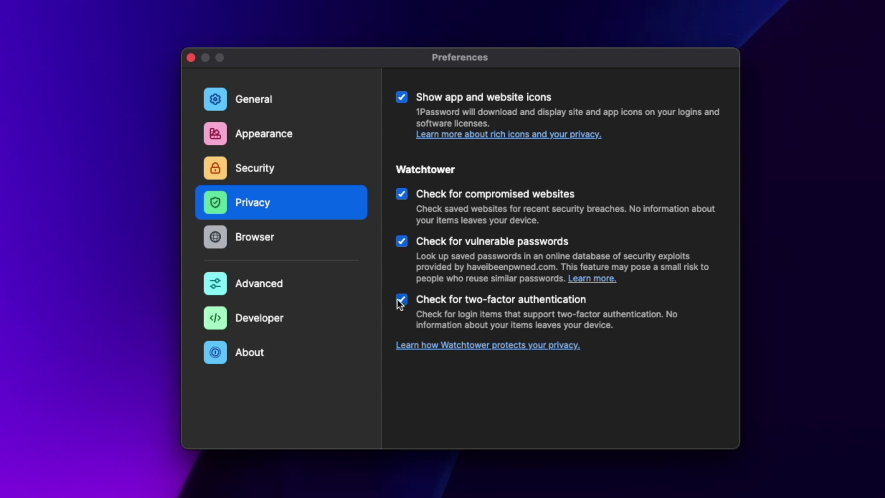
click(241, 244)
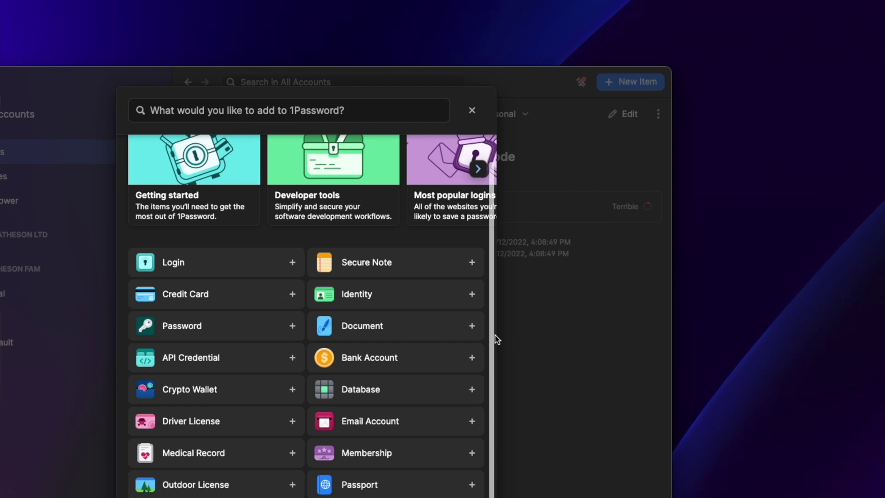
scroll(438, 434, down, 3)
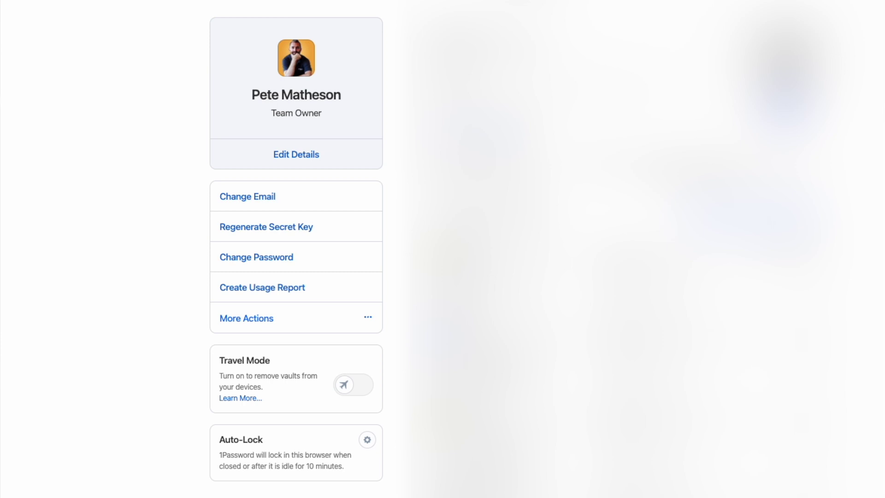
Step: Switch on Travel Mode in My Profile and mark the YouTube vault Safe for Travel
click(355, 385)
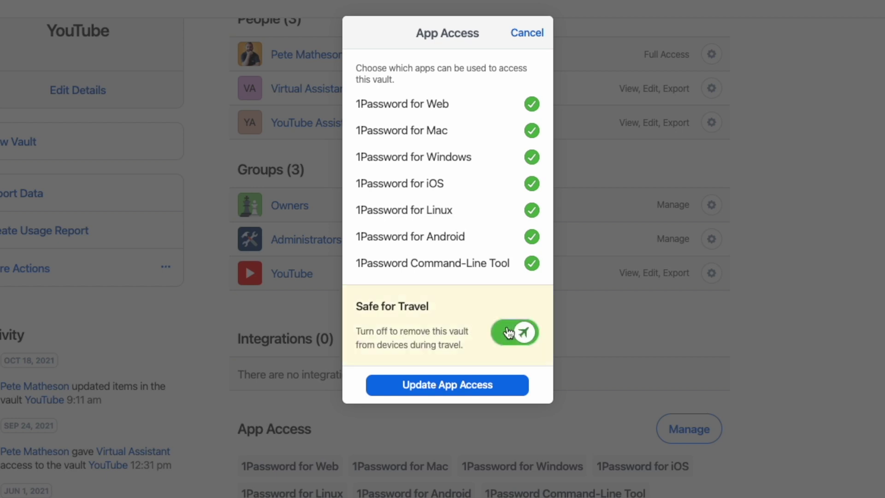
click(477, 388)
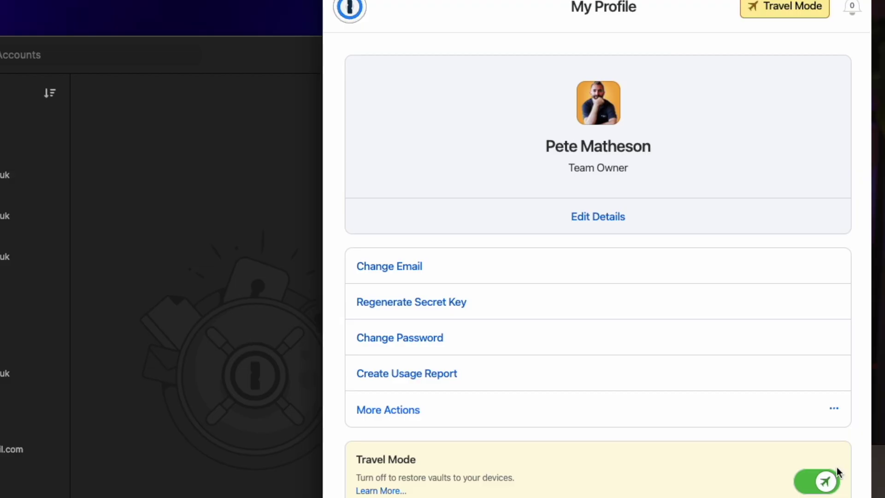
Step: Switch the Travel Mode toggle off on the 1Password.com My Profile page
click(814, 489)
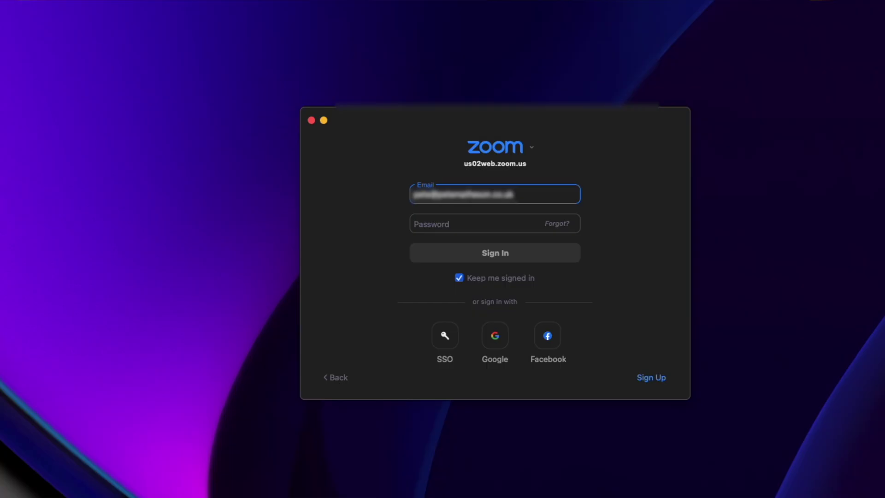
Step: Autofill the saved Zoom login into Zoom's sign-in window with Cmd+\ and sign in
key(super+backslash)
key(Return)
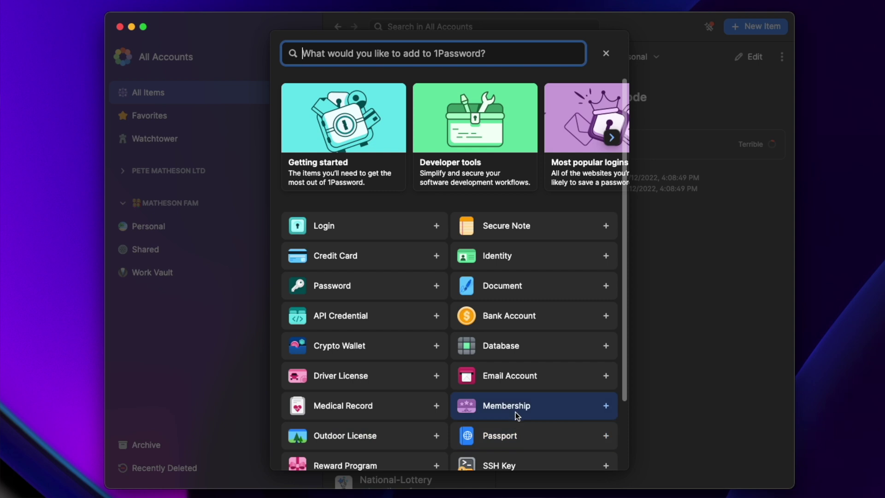
Step: Scroll to the bottom of the New Item types and choose Crypto Wallet
scroll(628, 295, down, 3)
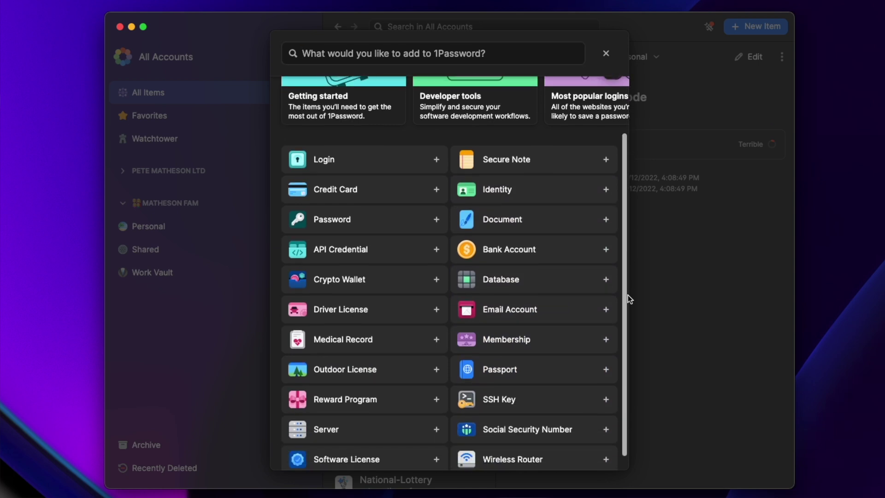
scroll(628, 304, down, 1)
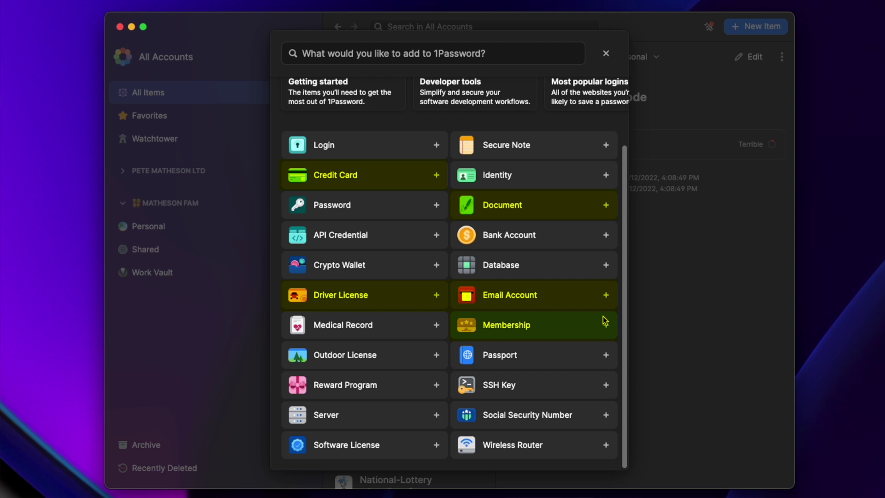
click(369, 270)
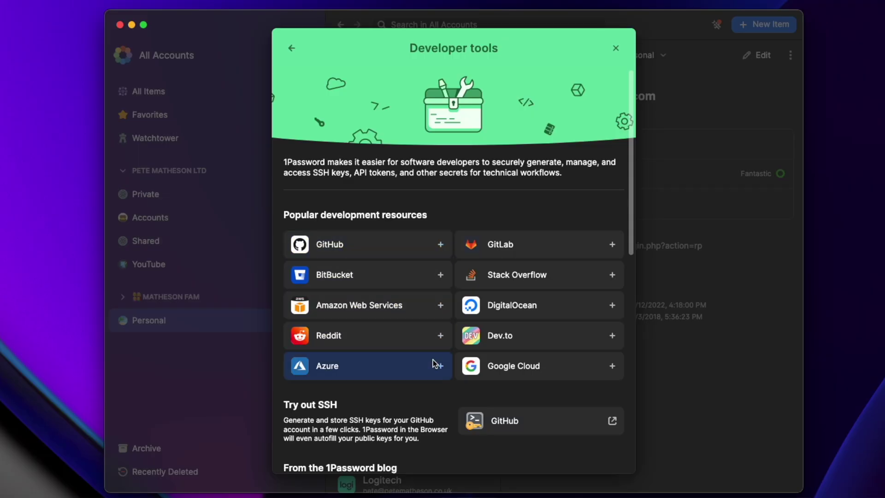
Step: Go back from Developer tools and open the Most popular logins collection
click(292, 44)
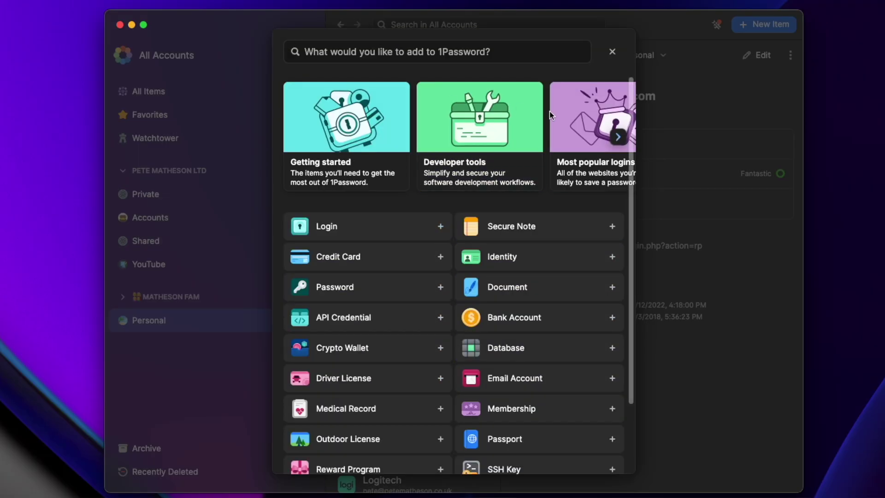
click(570, 128)
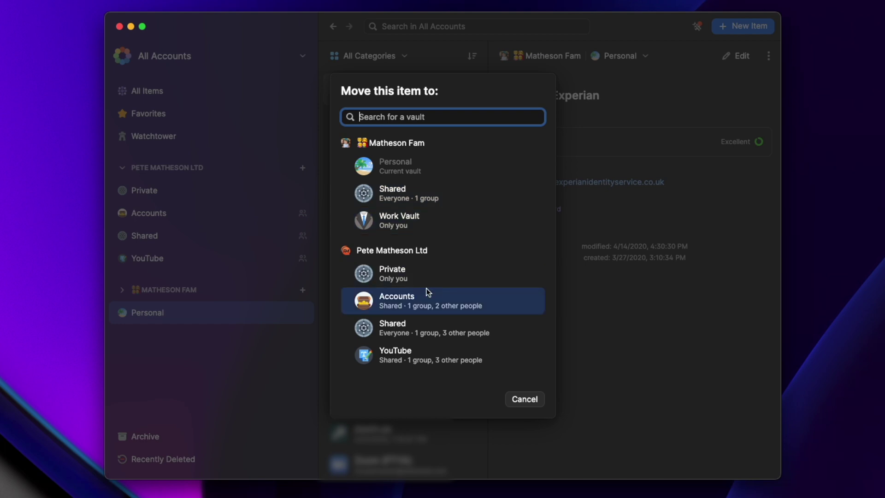
Step: Pick the family account's Shared vault as the Experian login's new vault
click(418, 194)
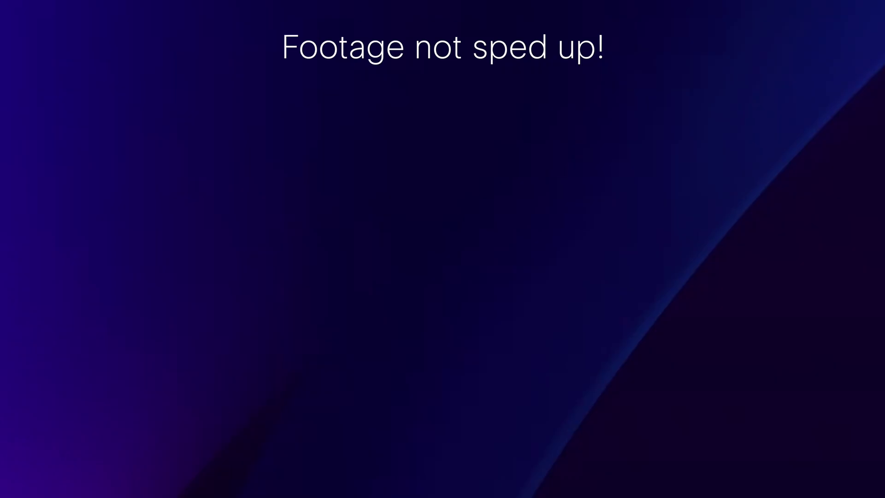
Step: In Quick Access, search for the Flickr, Facebook, Zoom and LinkedIn logins, then Twitter
key(shift+super+space)
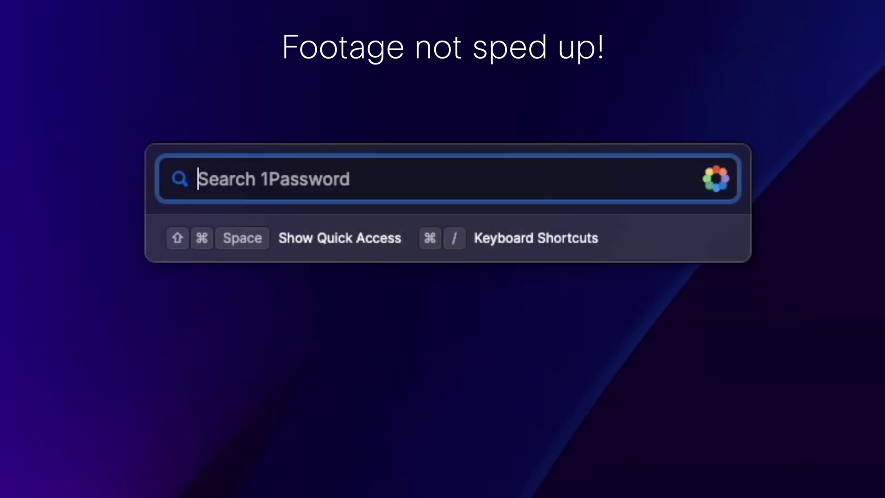
text(flickf)
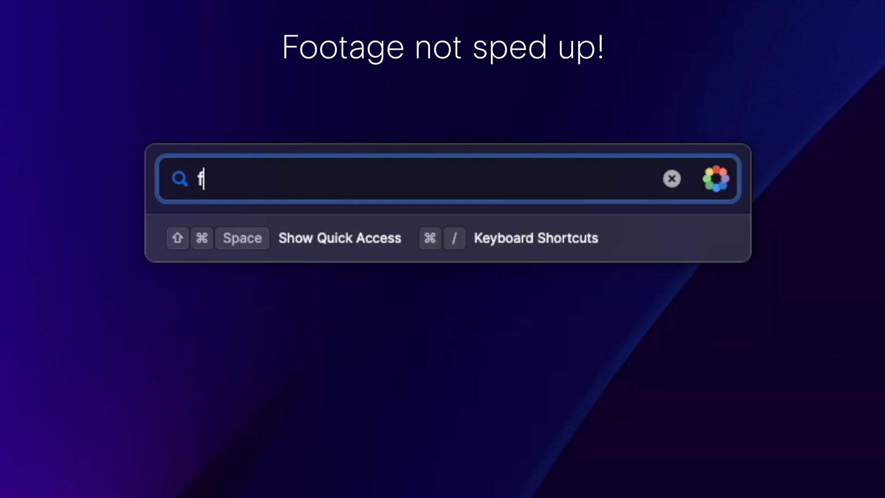
text(acebzoom)
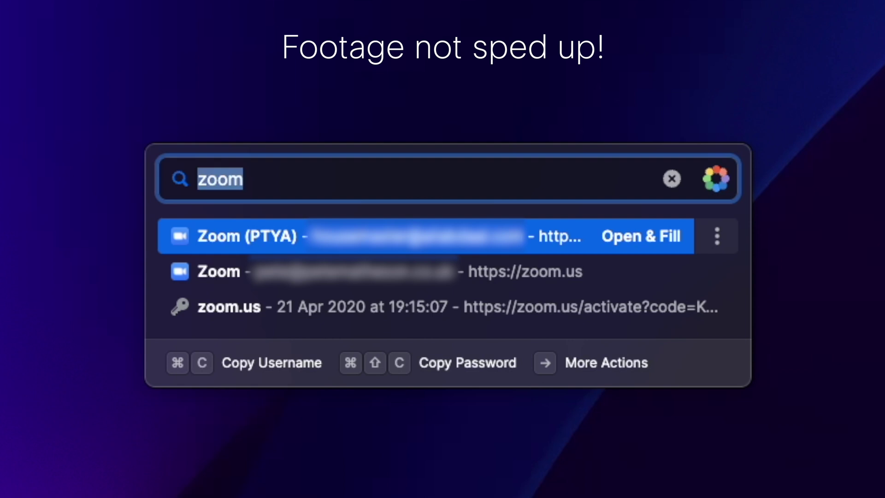
text(linke)
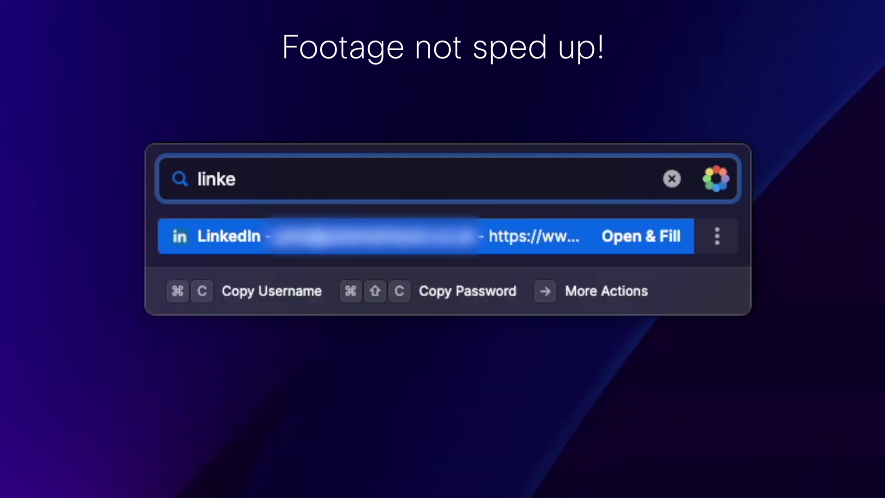
key(super+a)
text(twitt)
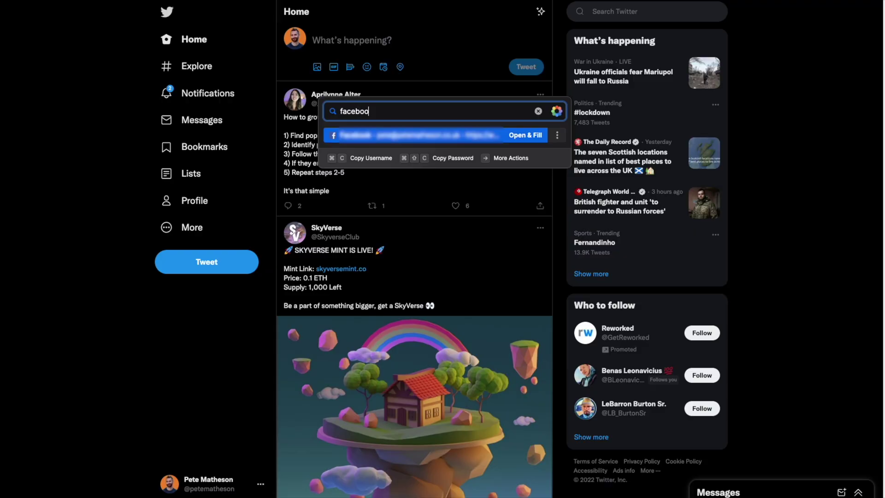
Step: Open & Fill the matched Twitter login from Quick Access
key(Return)
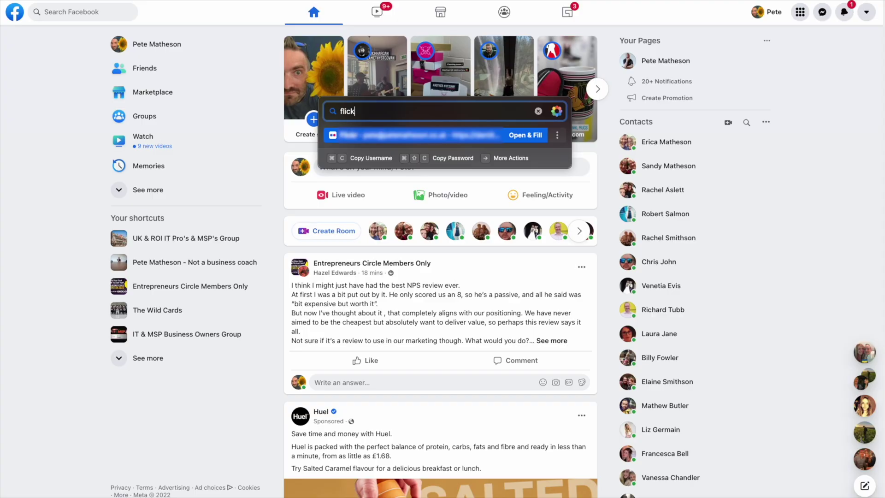
Step: Open & Fill the Flickr login from the Quick Access results
key(Return)
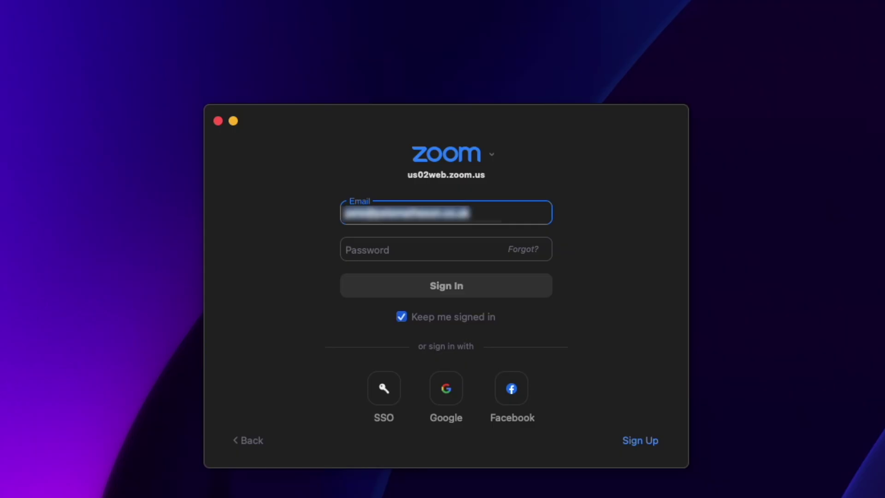
Step: Autofill Zoom's sign-in email and password from the saved Zoom login via Quick Access
key(super+shift+space)
key(Return)
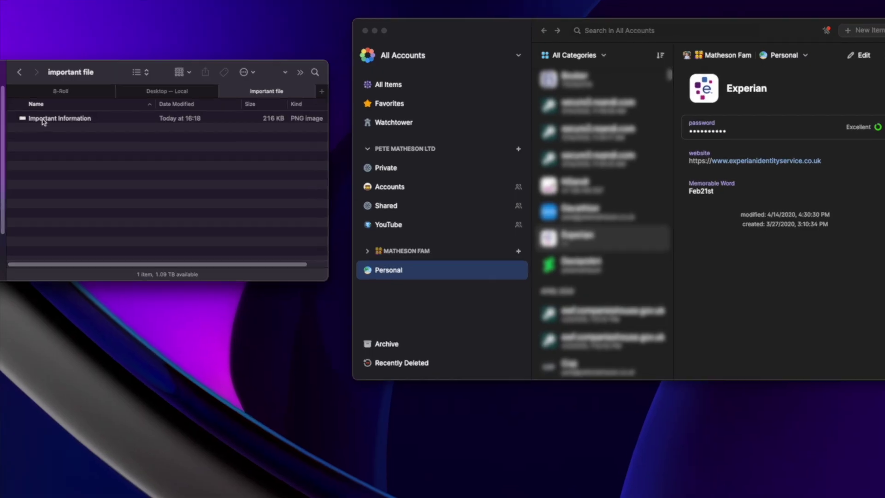
Step: Drop Important Information.png onto 1Password as a new Document item, then list extra field types
drag(42, 121, 481, 492)
drag(282, 474, 362, 456)
drag(457, 483, 454, 466)
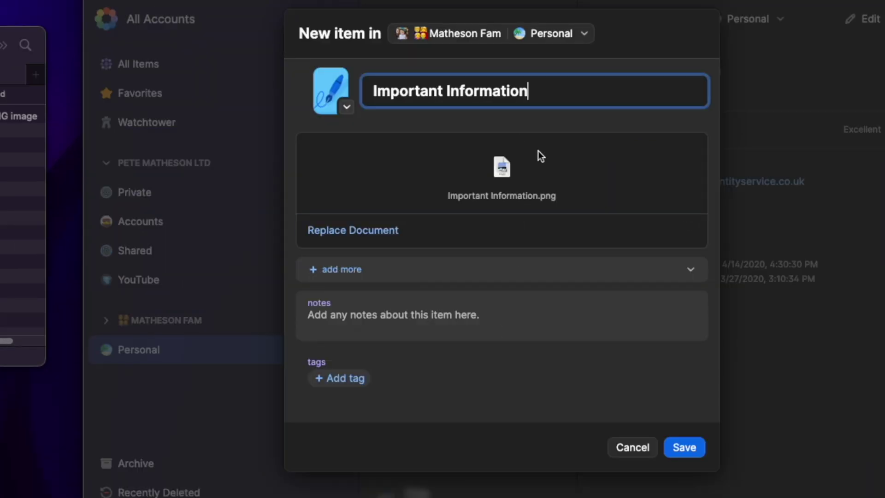
click(461, 261)
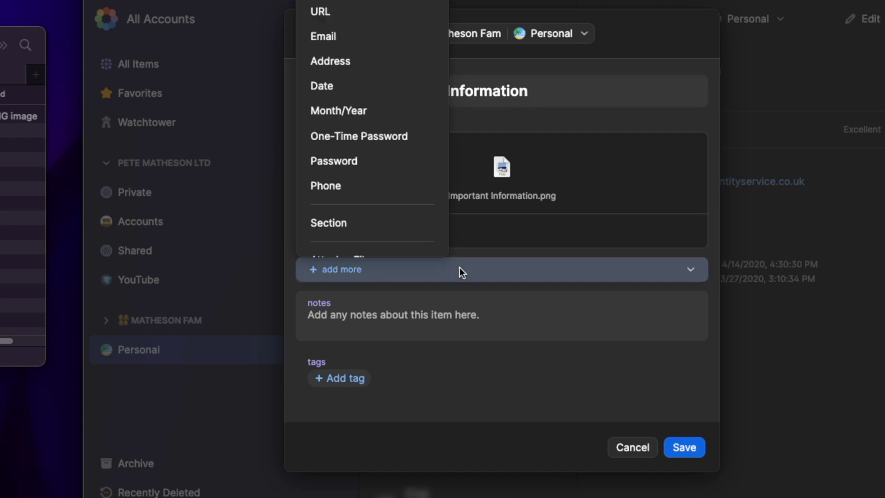
scroll(322, 186, down, 1)
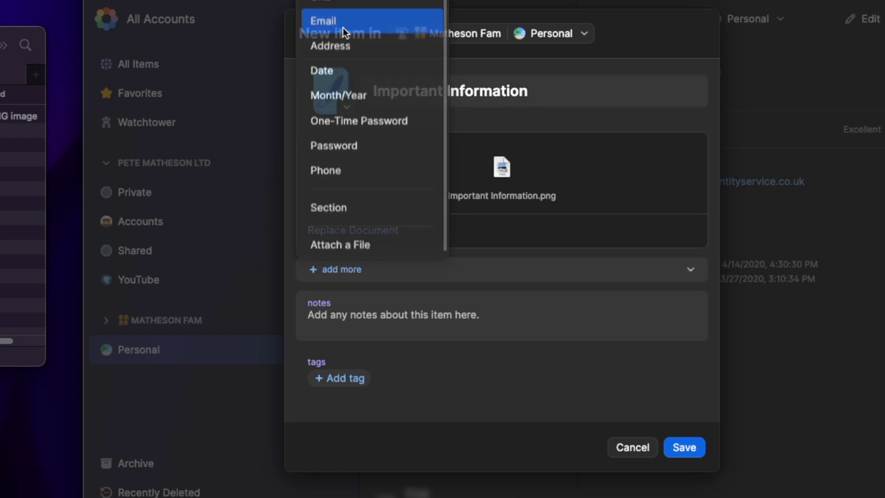